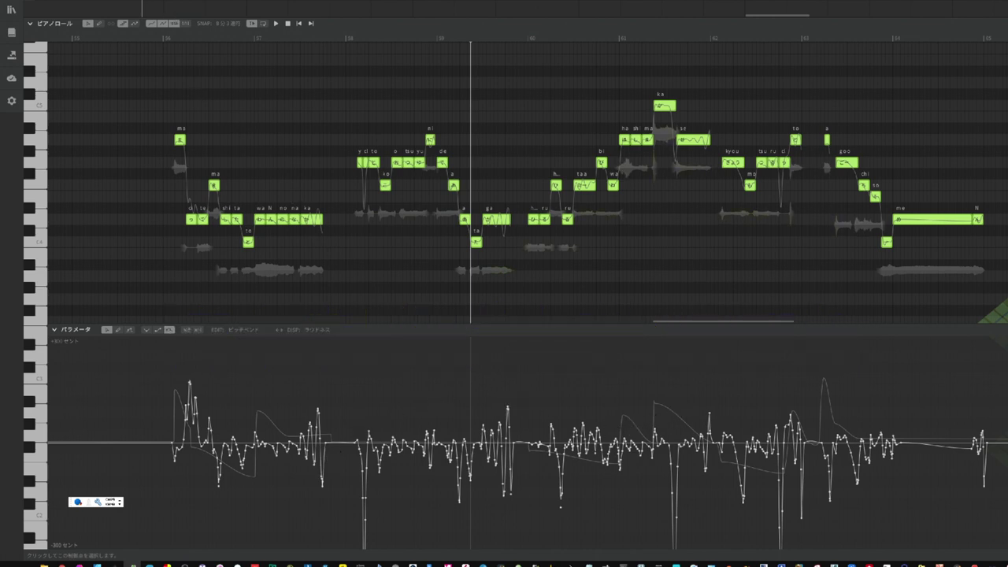
Apply automatic pitch tuning to the selected notes with the freedom (自由度) reduced to about 0.2 and random seed 10
{"action": "left_click", "coordinate": [91, 1]}
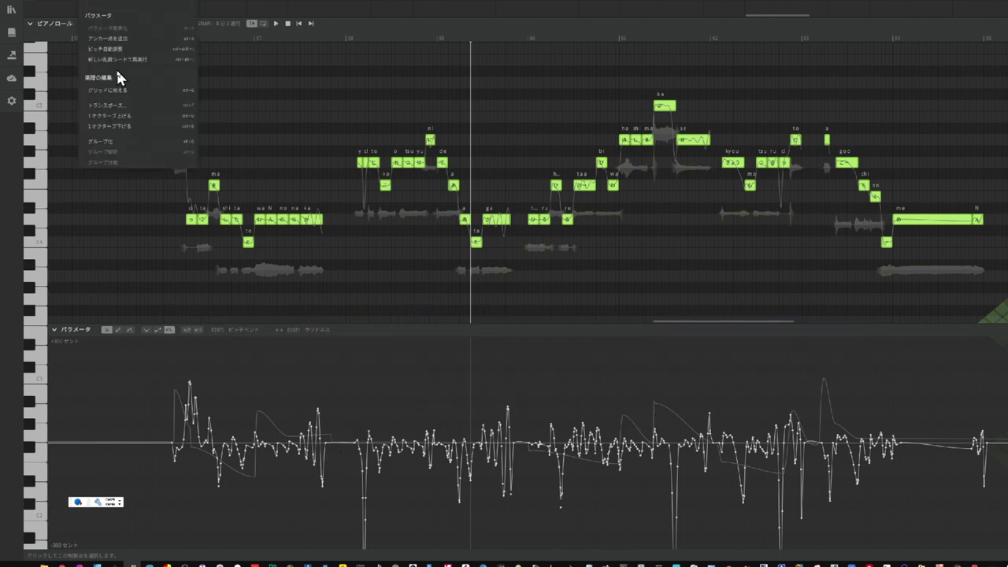
{"action": "left_click", "coordinate": [125, 49]}
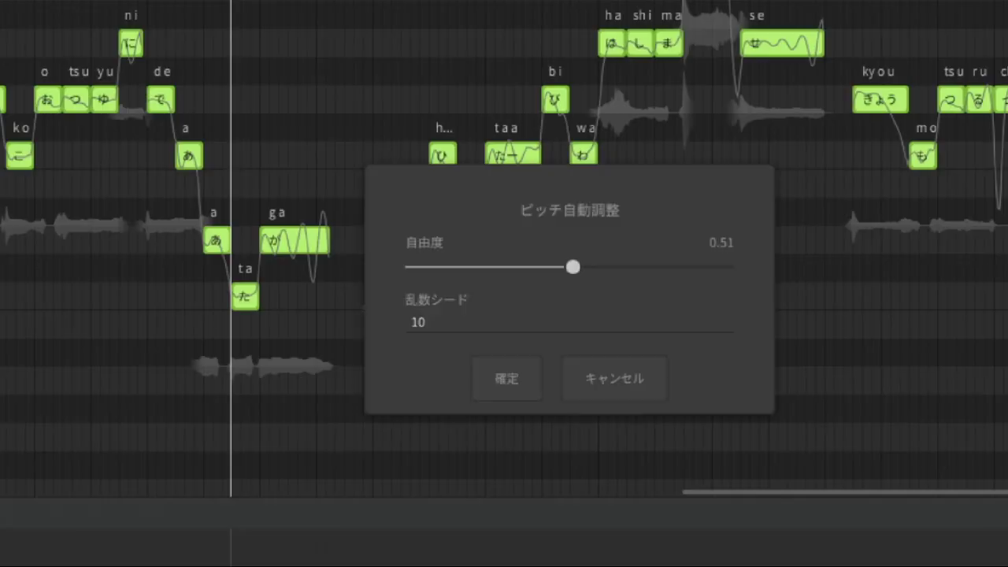
{"action": "left_click_drag", "start_coordinate": [572, 267], "coordinate": [473, 268]}
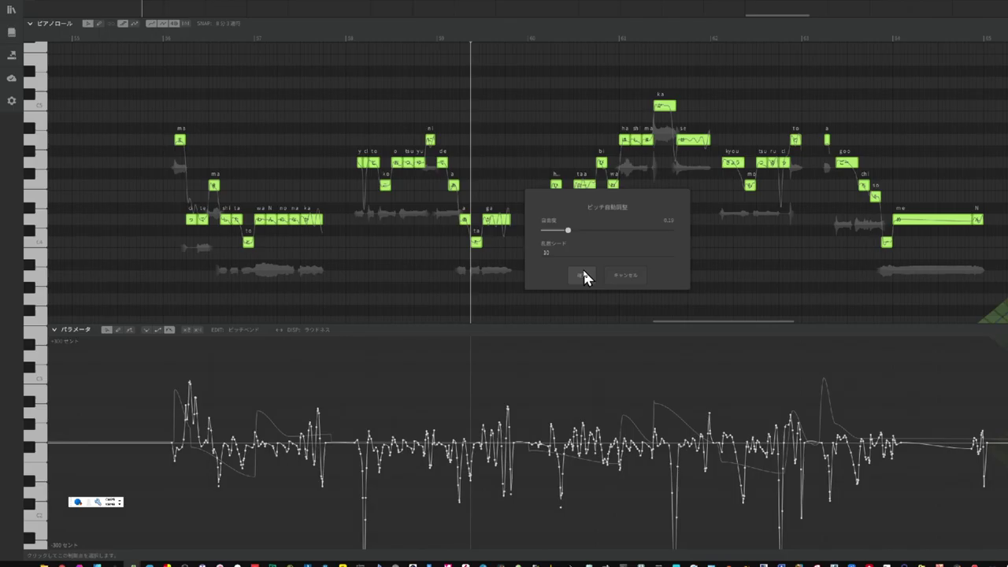
{"action": "left_click", "coordinate": [512, 377]}
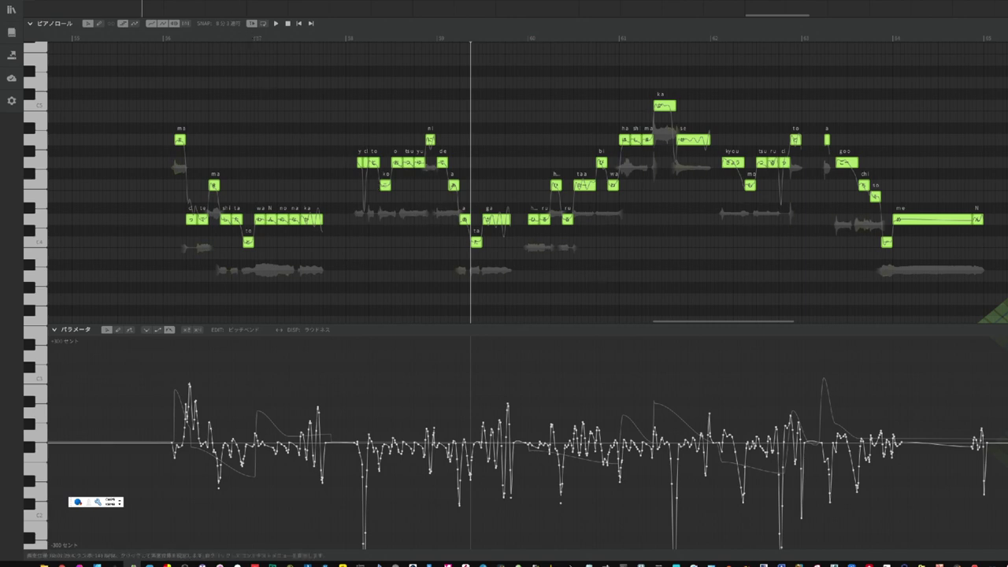
Run automatic pitch tuning on the selected notes again with freedom (自由度) 0.01 and random seed 10
{"action": "left_click", "coordinate": [89, 1]}
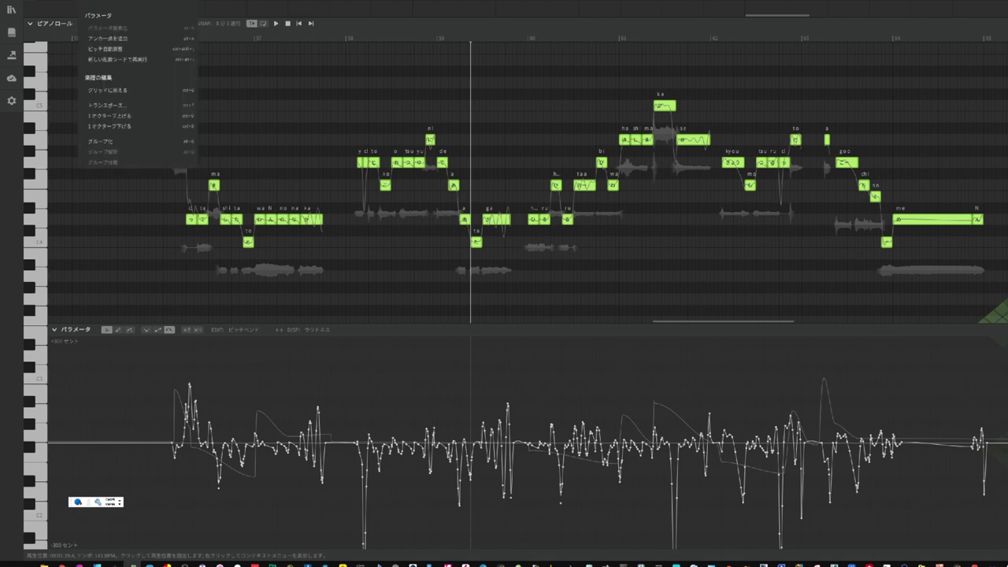
{"action": "left_click", "coordinate": [115, 51]}
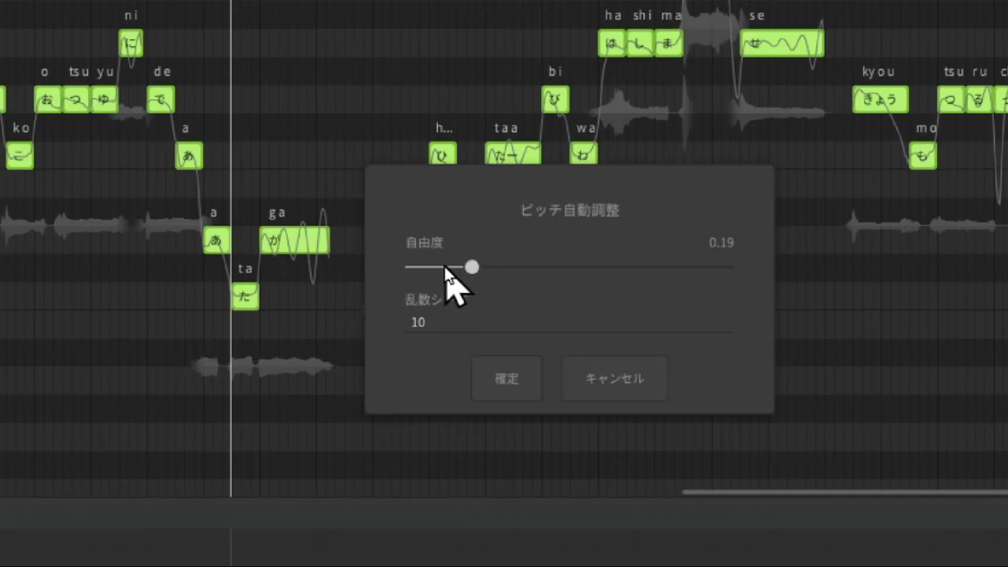
{"action": "left_click_drag", "start_coordinate": [473, 267], "coordinate": [417, 280]}
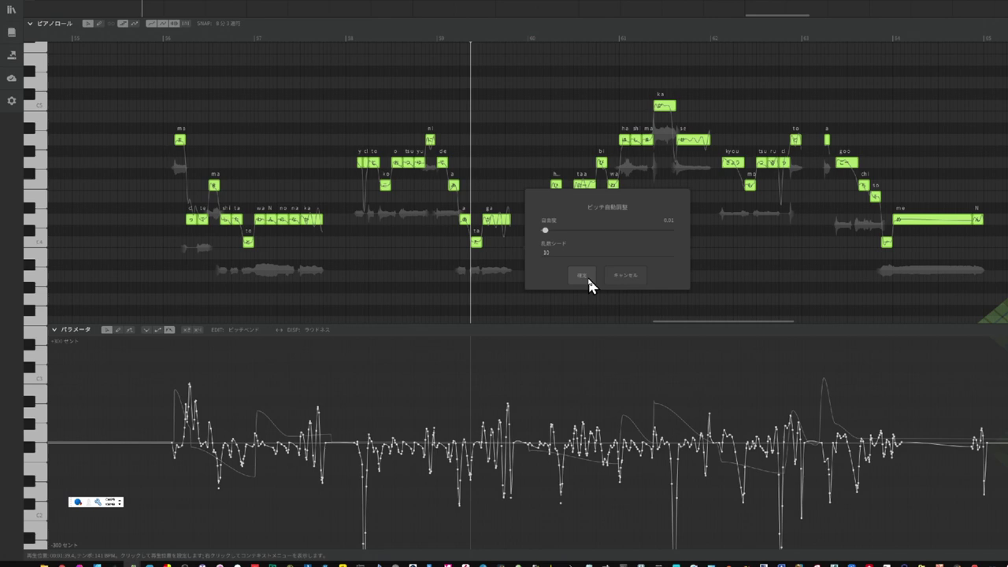
{"action": "left_click", "coordinate": [587, 277]}
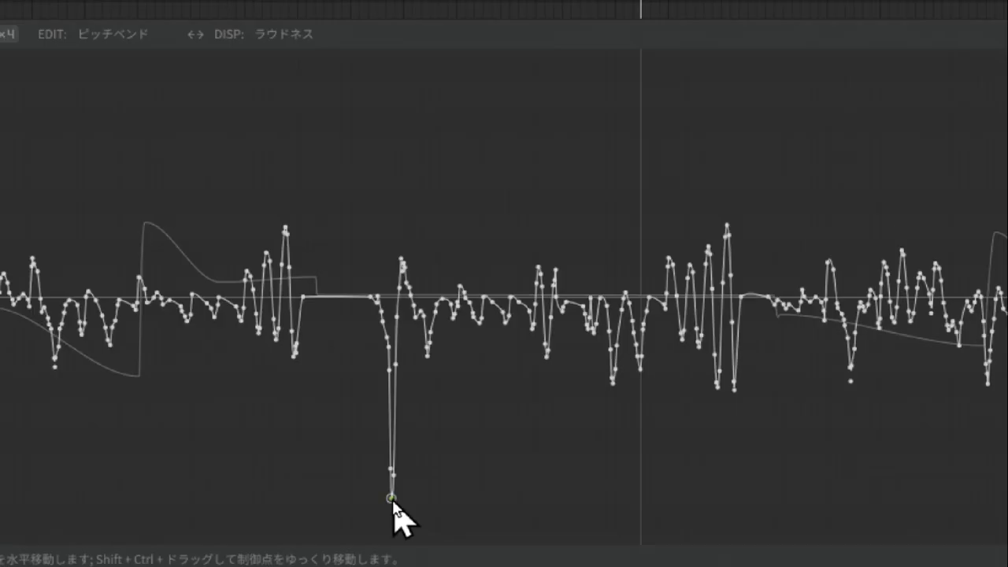
Select the deepest downward pitch-bend points across the phrases and raise them together towards the centre line
{"action": "left_click_drag", "start_coordinate": [391, 499], "coordinate": [393, 474]}
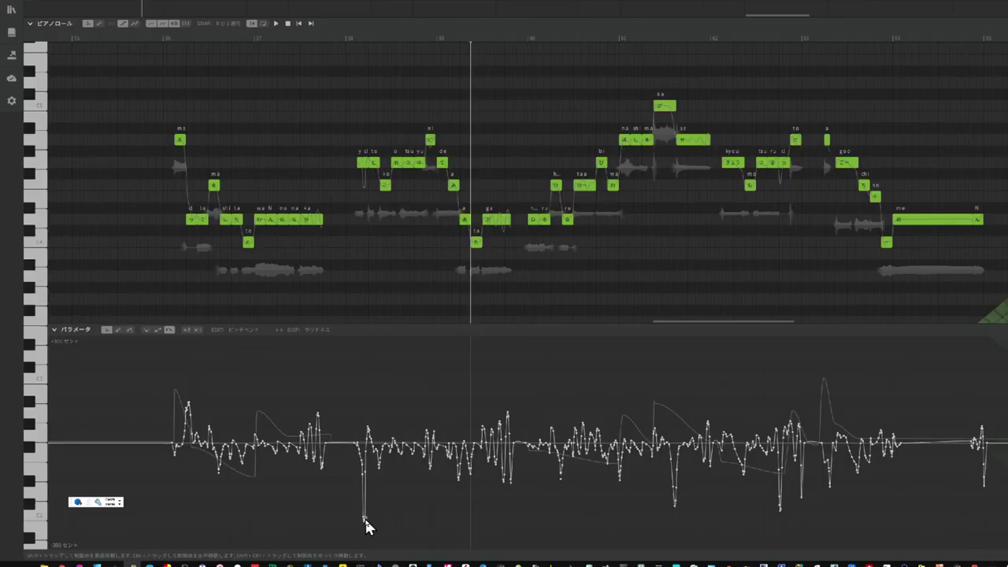
{"action": "left_click_drag", "start_coordinate": [198, 473], "coordinate": [855, 536]}
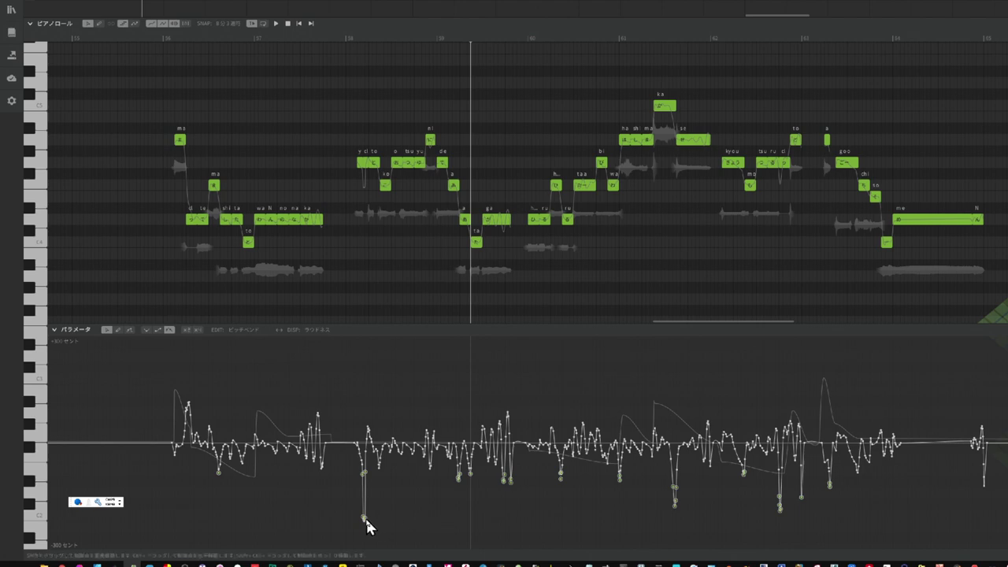
{"action": "left_click_drag", "start_coordinate": [367, 526], "coordinate": [362, 494]}
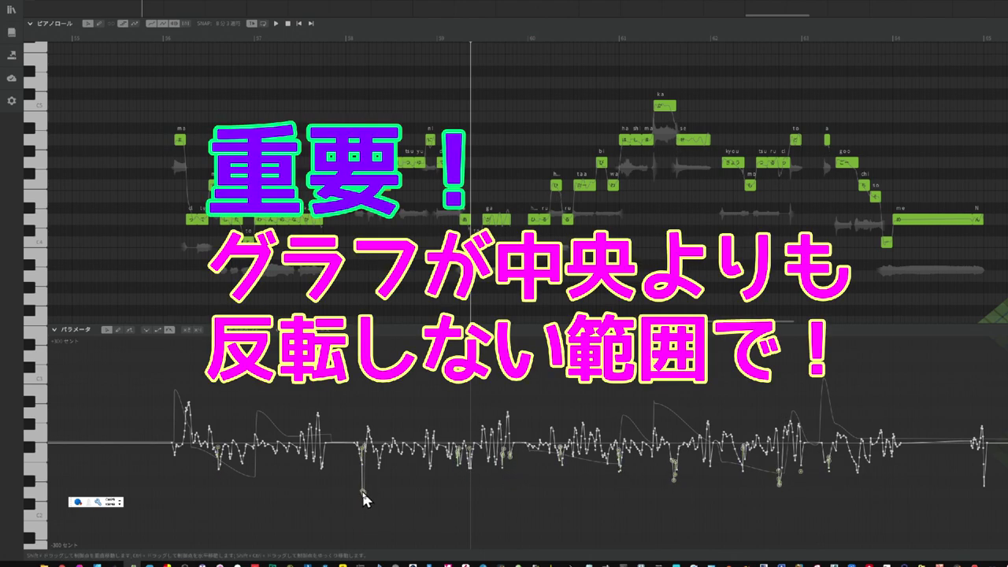
{"action": "left_click", "coordinate": [405, 504]}
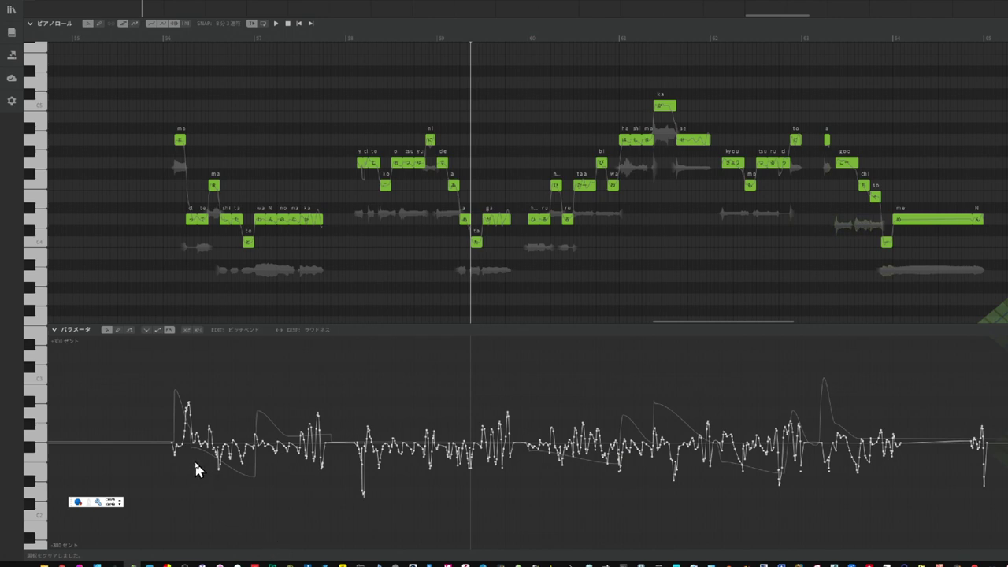
Raise the remaining low pitch-bend points together, plus the deep dip at the start of the second phrase, closer to the centre line
{"action": "left_click_drag", "start_coordinate": [199, 456], "coordinate": [920, 501]}
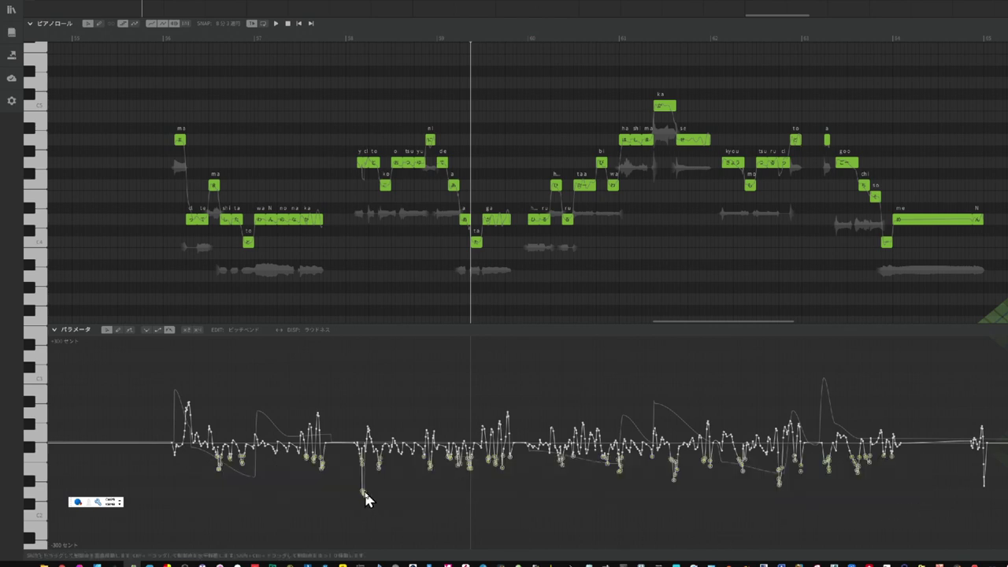
{"action": "left_click_drag", "start_coordinate": [364, 500], "coordinate": [361, 483]}
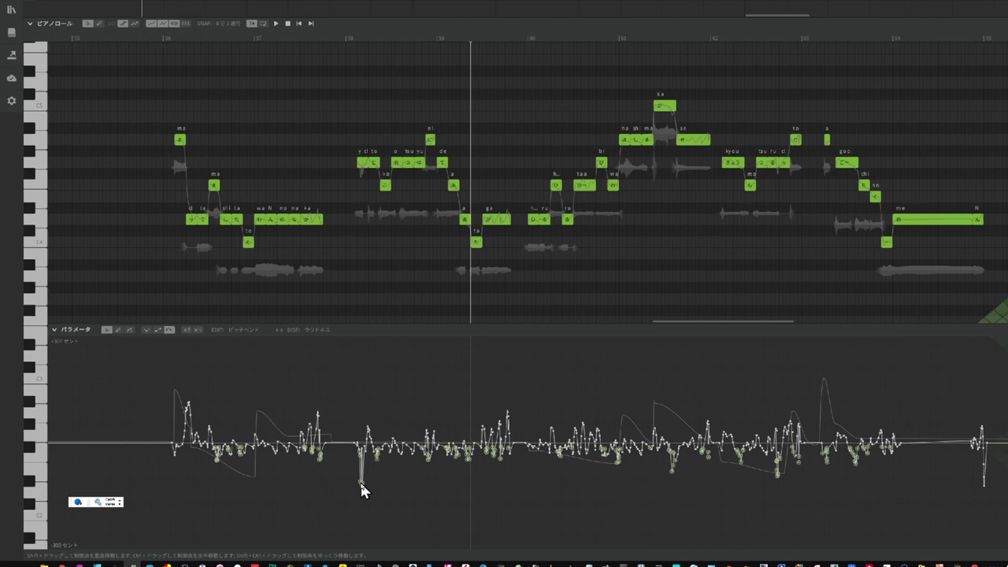
{"action": "left_click", "coordinate": [387, 514]}
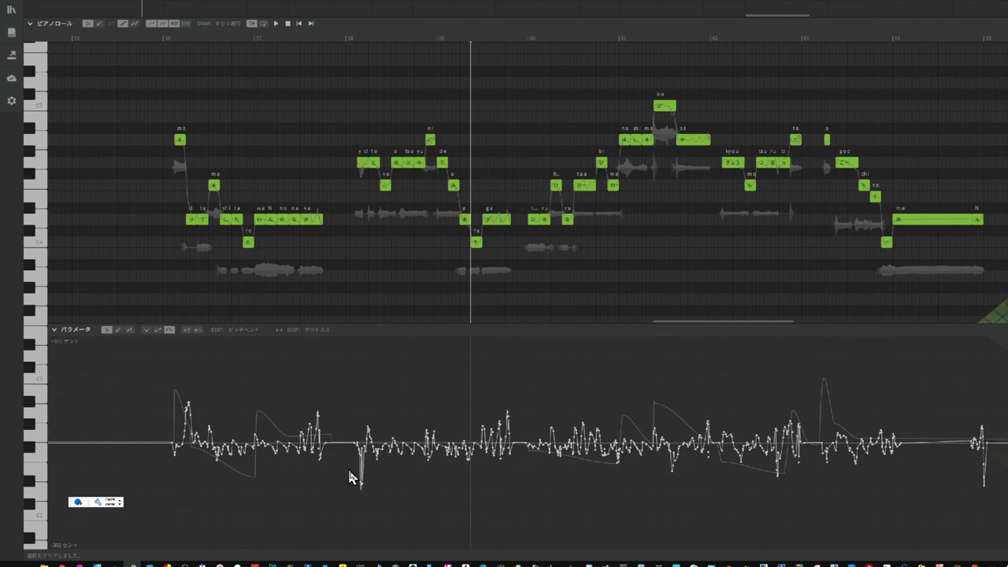
{"action": "left_click_drag", "start_coordinate": [342, 466], "coordinate": [412, 510]}
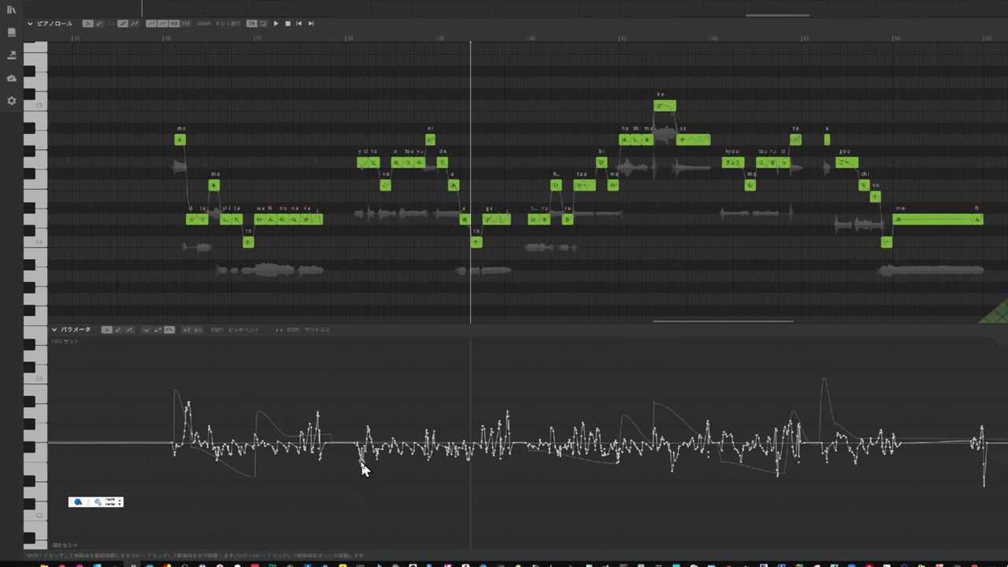
{"action": "left_click", "coordinate": [465, 472]}
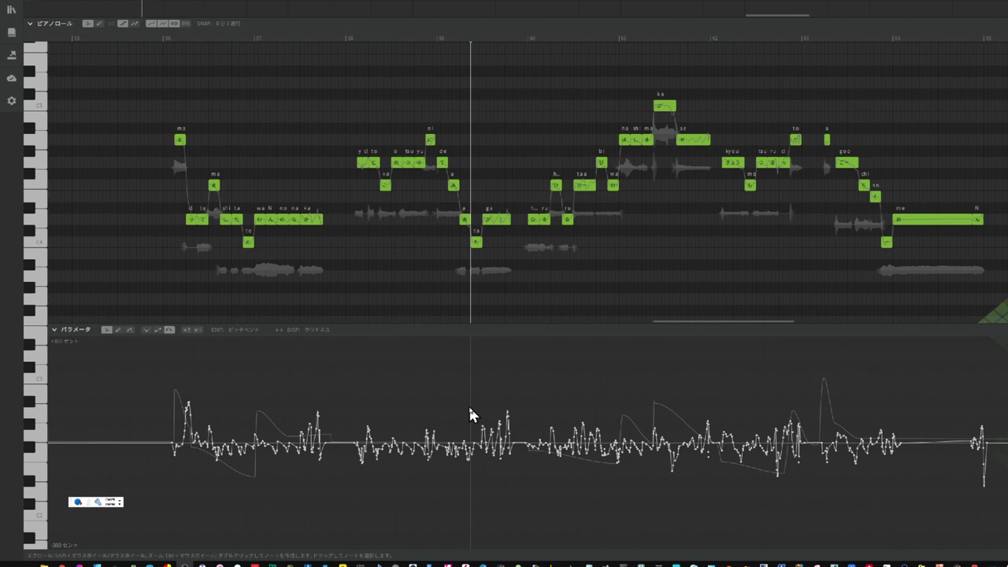
Select the upper pitch-bend peaks over the "ga" through "taa" notes and lower them slightly together
{"action": "left_click_drag", "start_coordinate": [472, 411], "coordinate": [611, 445]}
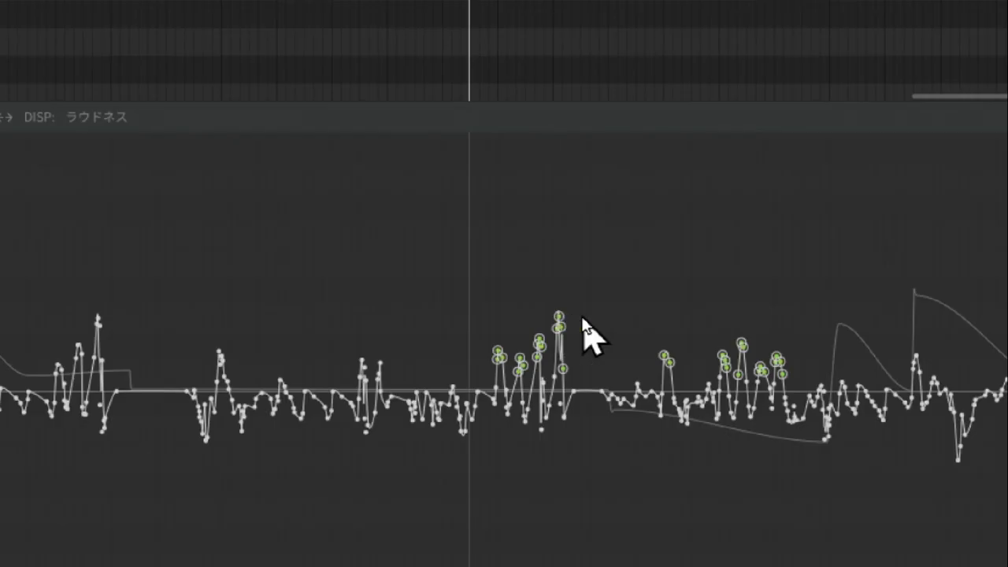
{"action": "mouse_move", "coordinate": [582, 319]}
{"action": "left_mouse_down"}
{"action": "mouse_move", "coordinate": [547, 322]}
{"action": "mouse_move", "coordinate": [572, 319]}
{"action": "mouse_move", "coordinate": [556, 317]}
{"action": "mouse_move", "coordinate": [591, 342]}
{"action": "mouse_move", "coordinate": [638, 275]}
{"action": "mouse_move", "coordinate": [562, 286]}
{"action": "mouse_move", "coordinate": [578, 366]}
{"action": "mouse_move", "coordinate": [577, 323]}
{"action": "mouse_move", "coordinate": [578, 332]}
{"action": "left_mouse_up"}
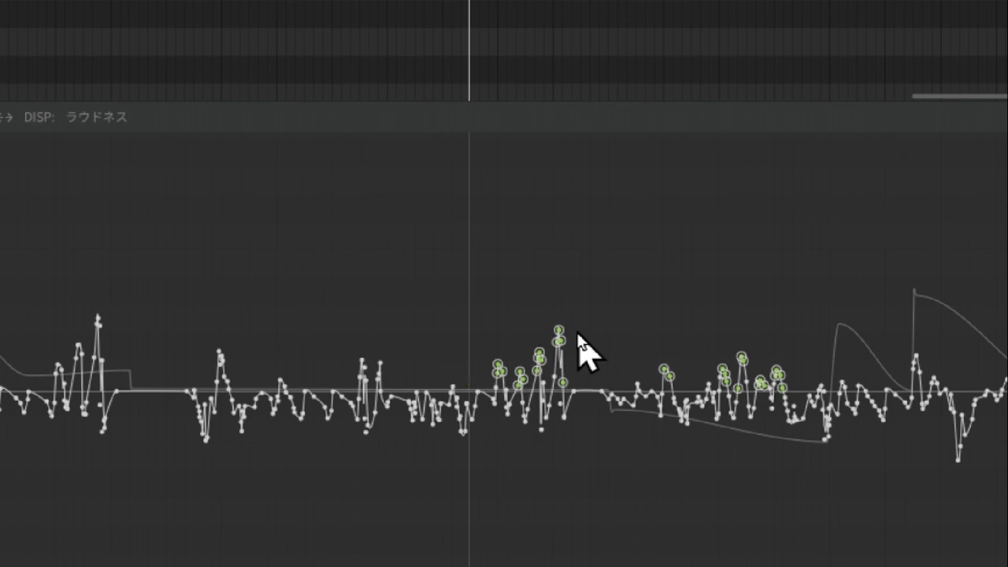
{"action": "left_click", "coordinate": [510, 292]}
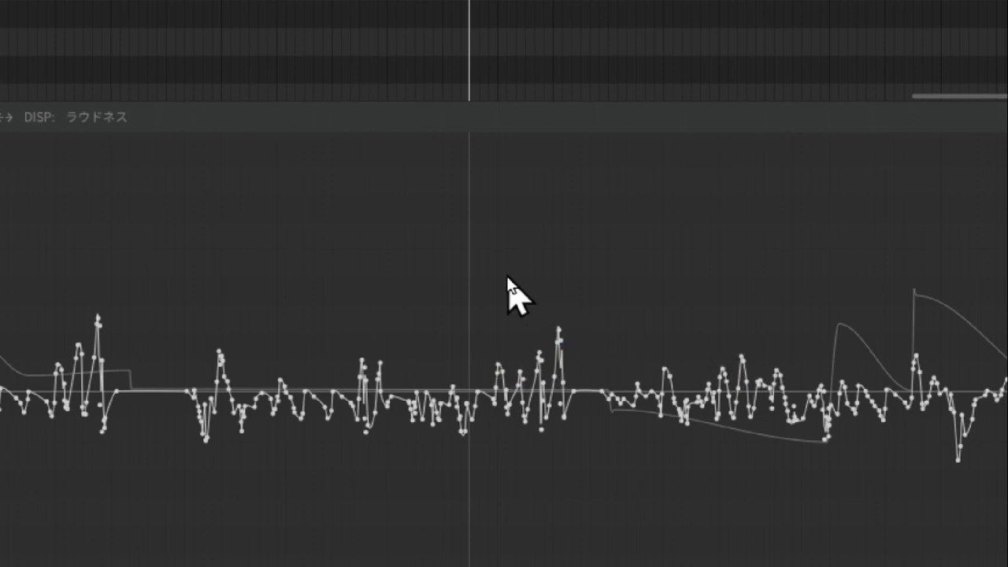
Lower the tallest pitch-bend peaks on the "ga" note further and raise the deep dips near the "ka" and "ru" notes
{"action": "left_click_drag", "start_coordinate": [534, 295], "coordinate": [593, 369]}
{"action": "left_click_drag", "start_coordinate": [558, 331], "coordinate": [560, 349]}
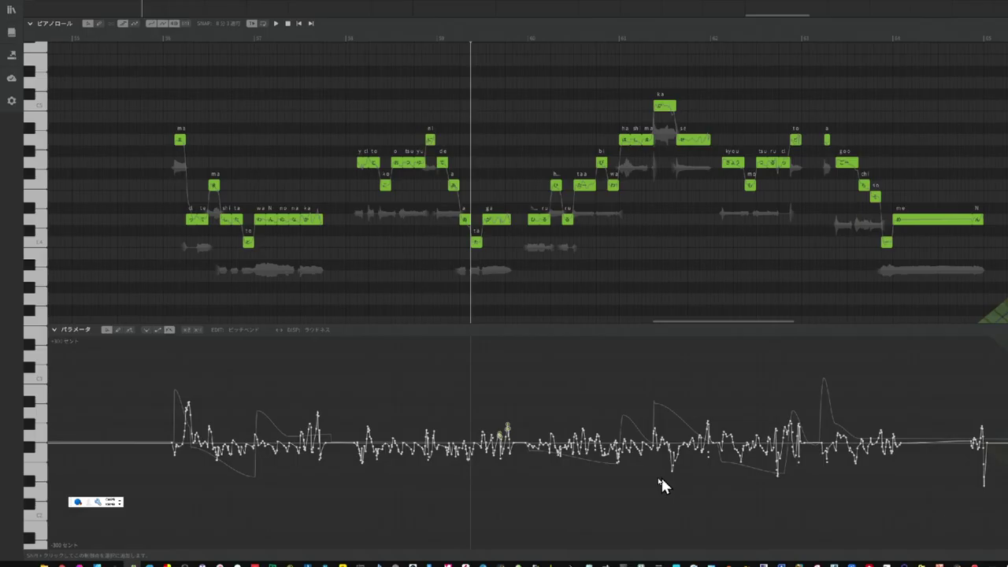
{"action": "left_click", "coordinate": [641, 461]}
{"action": "left_click_drag", "start_coordinate": [702, 481], "coordinate": [776, 464]}
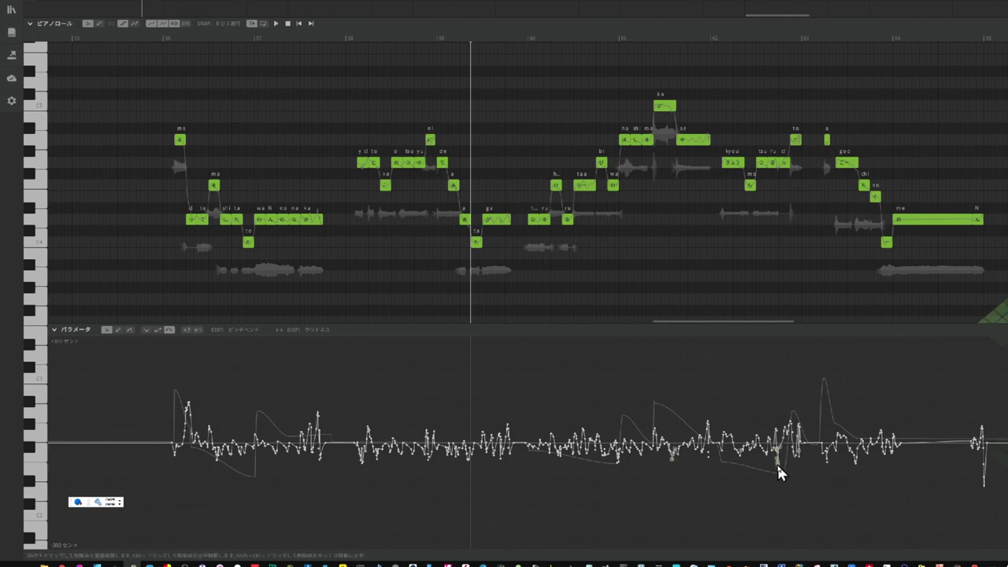
Simplify the pitch-bend control points (パラメータ簡素化) from the second phrase up to the long "me" note
{"action": "left_click_drag", "start_coordinate": [342, 385], "coordinate": [918, 501]}
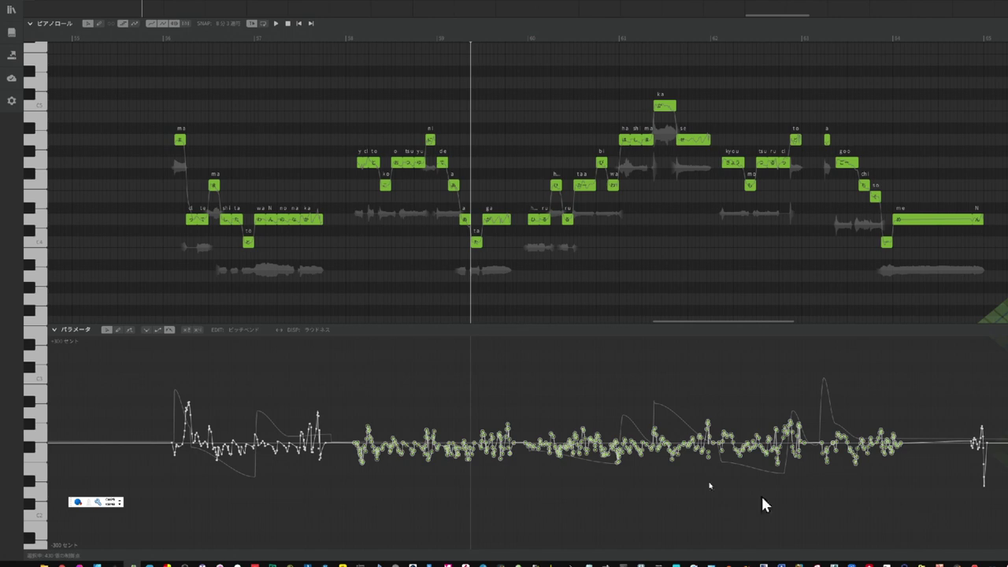
{"action": "left_click", "coordinate": [90, 0]}
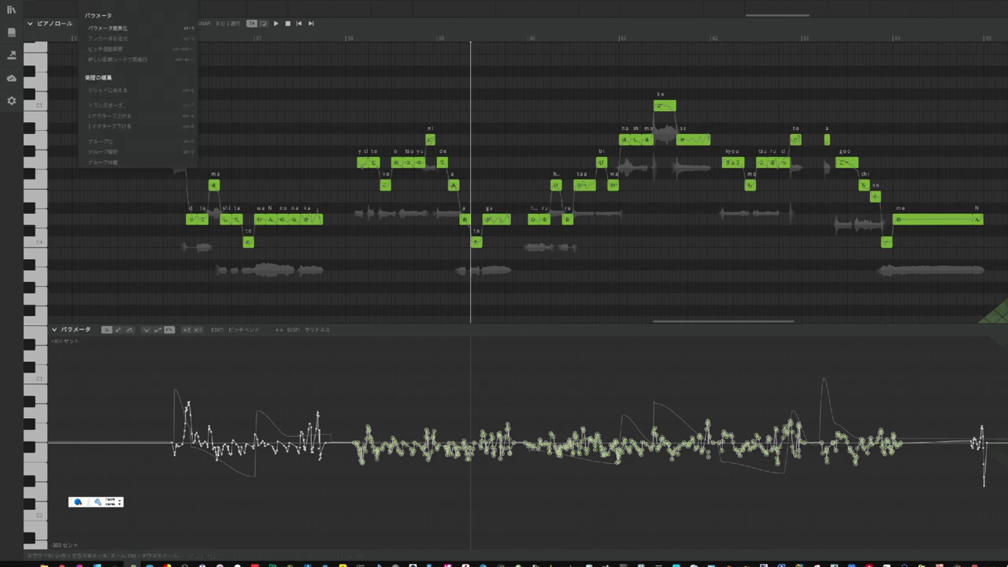
{"action": "left_click", "coordinate": [129, 28]}
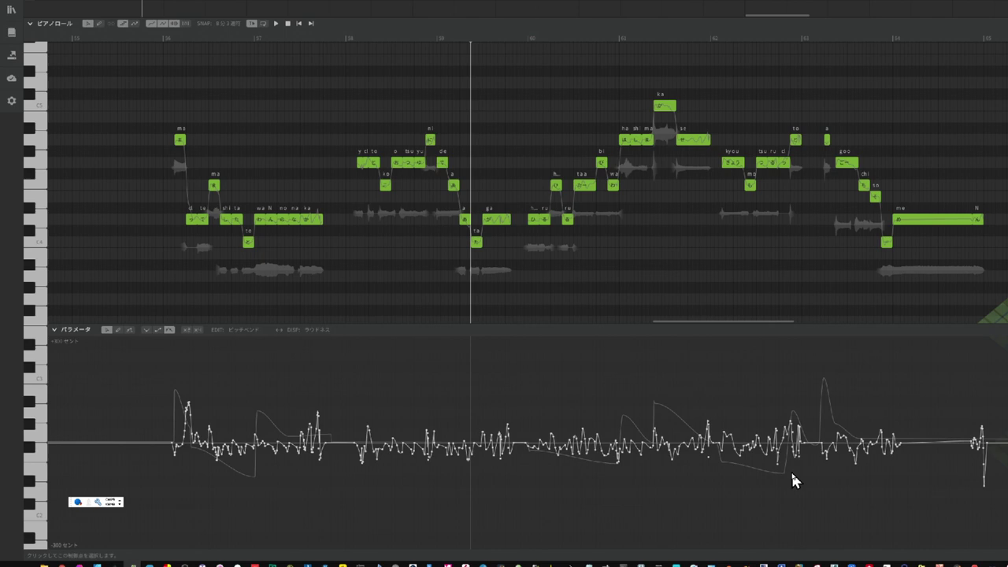
Play the vocal from just before the second phrase to the final long note and stop playback
{"action": "left_click", "coordinate": [346, 36]}
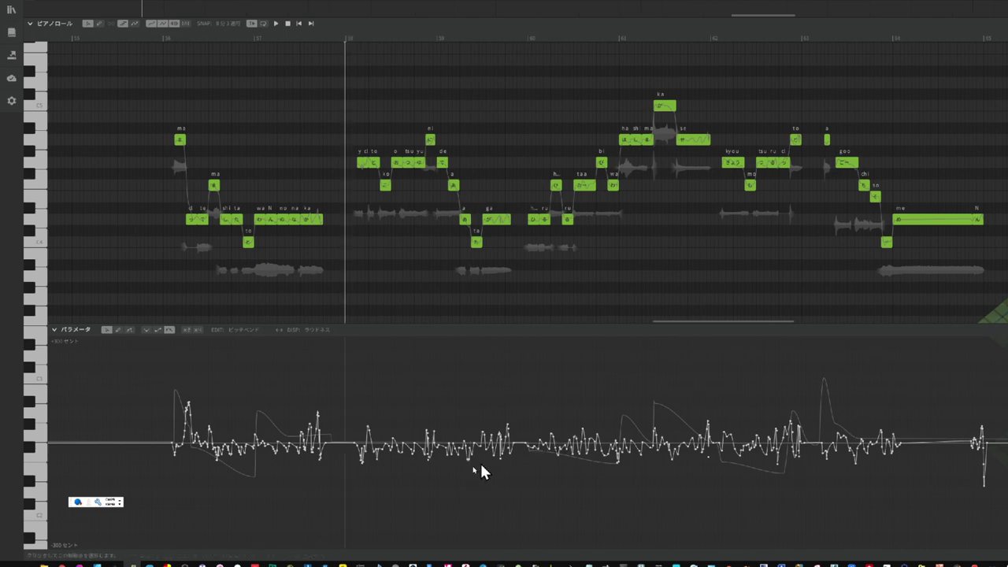
{"action": "left_click", "coordinate": [276, 23]}
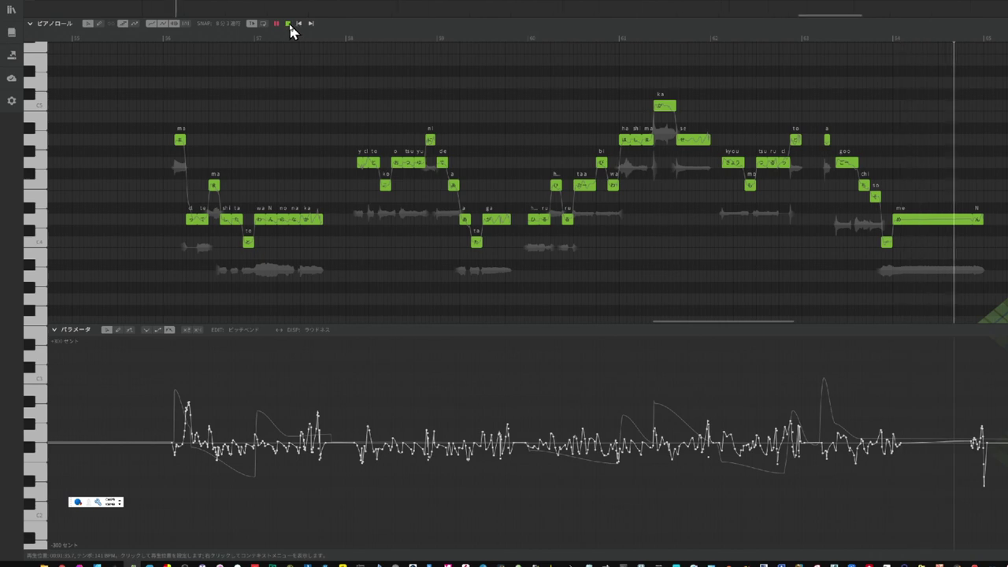
{"action": "left_click", "coordinate": [289, 23]}
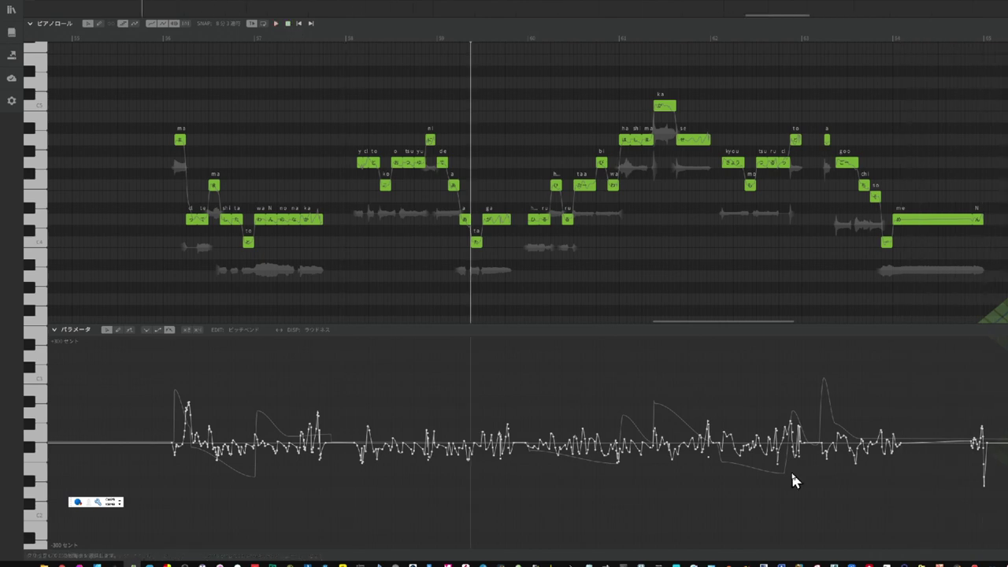